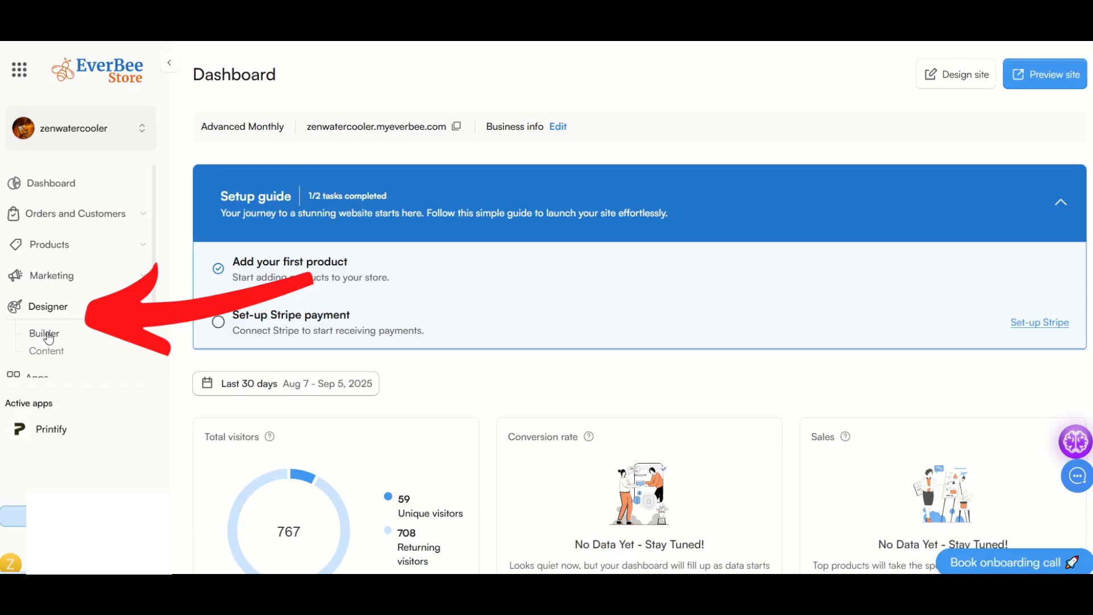
Open the store's site builder, look over the Home page, and go back to the list of pages
click(44, 334)
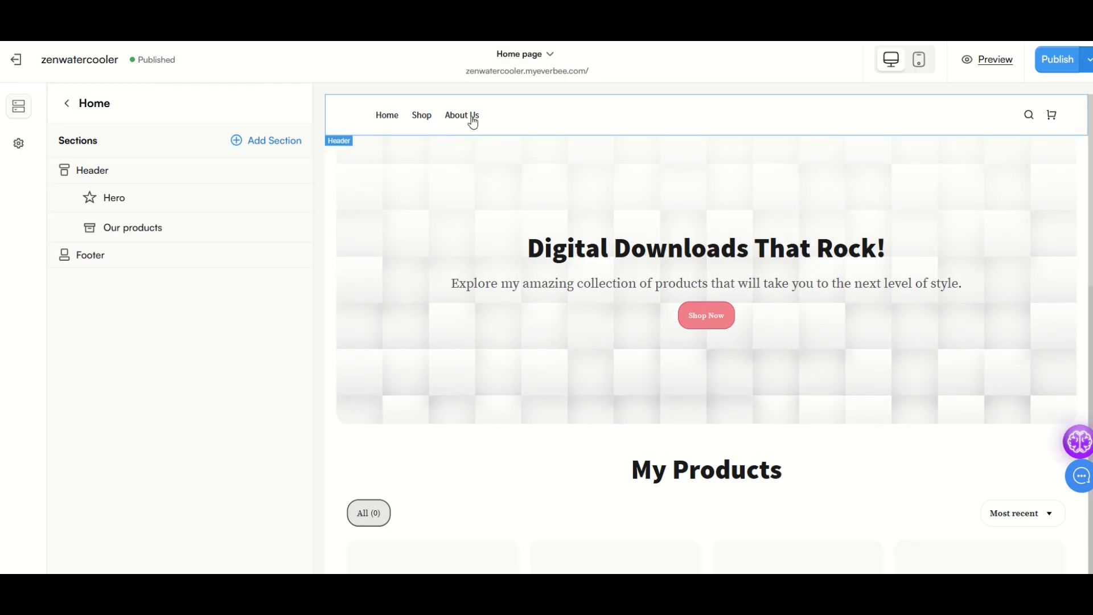
scroll(501, 365, down, 8)
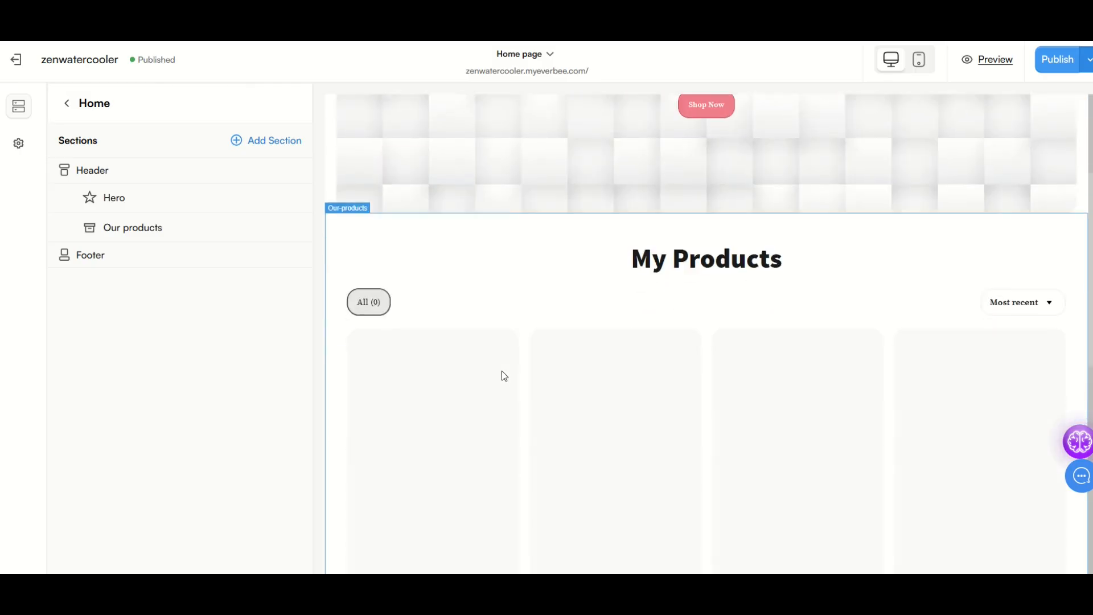
scroll(500, 373, down, 1)
right_click(493, 390)
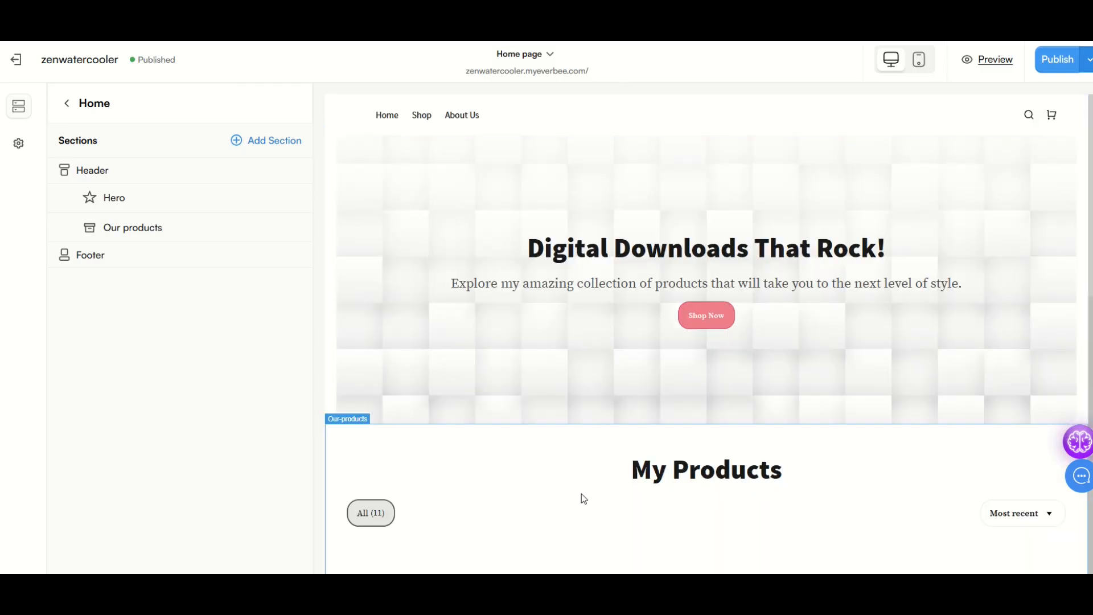
click(68, 105)
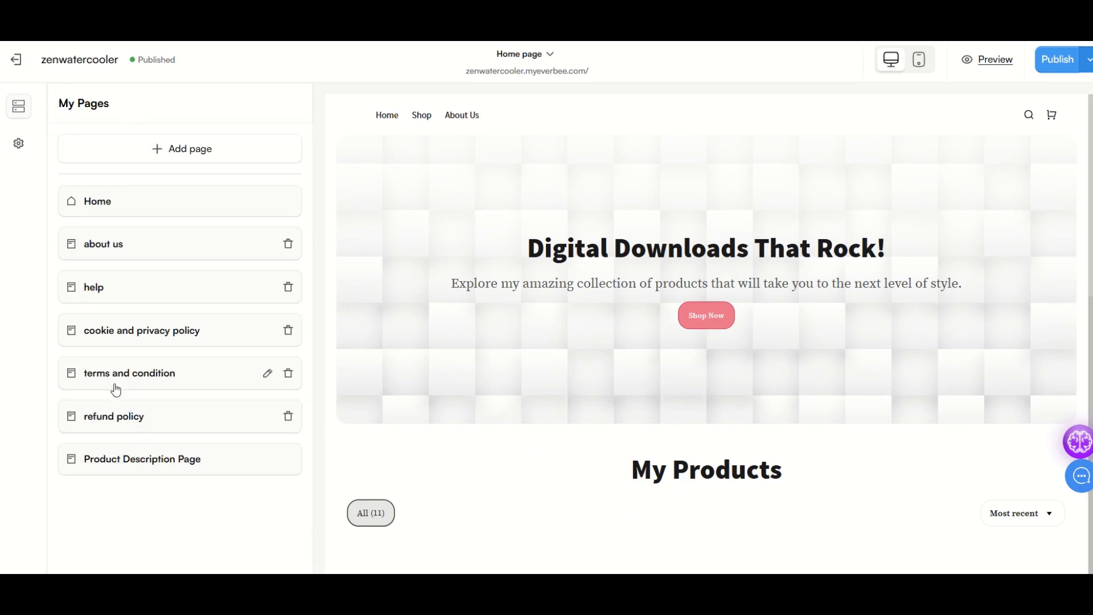
Start adding a standard page and compare the About, Blog and Contact templates
click(170, 151)
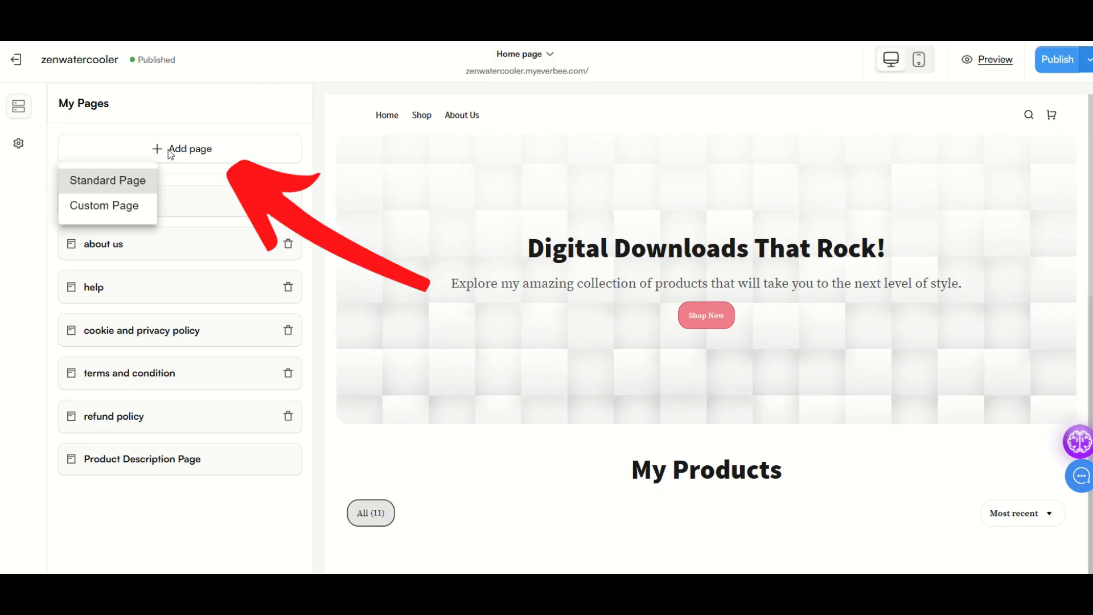
click(114, 190)
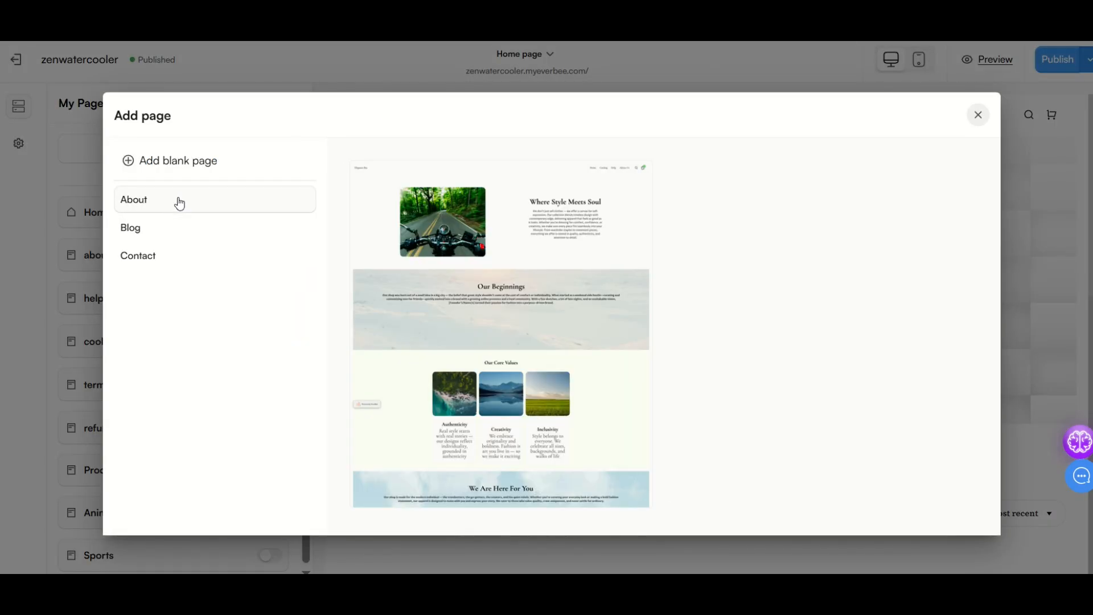
mouse_move(441, 226)
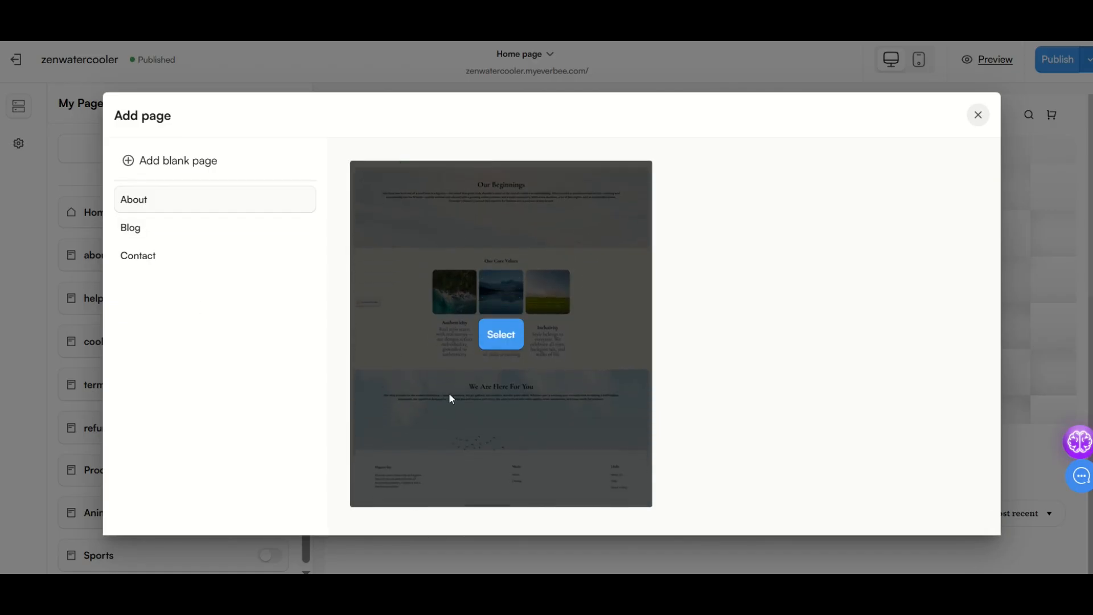
click(120, 229)
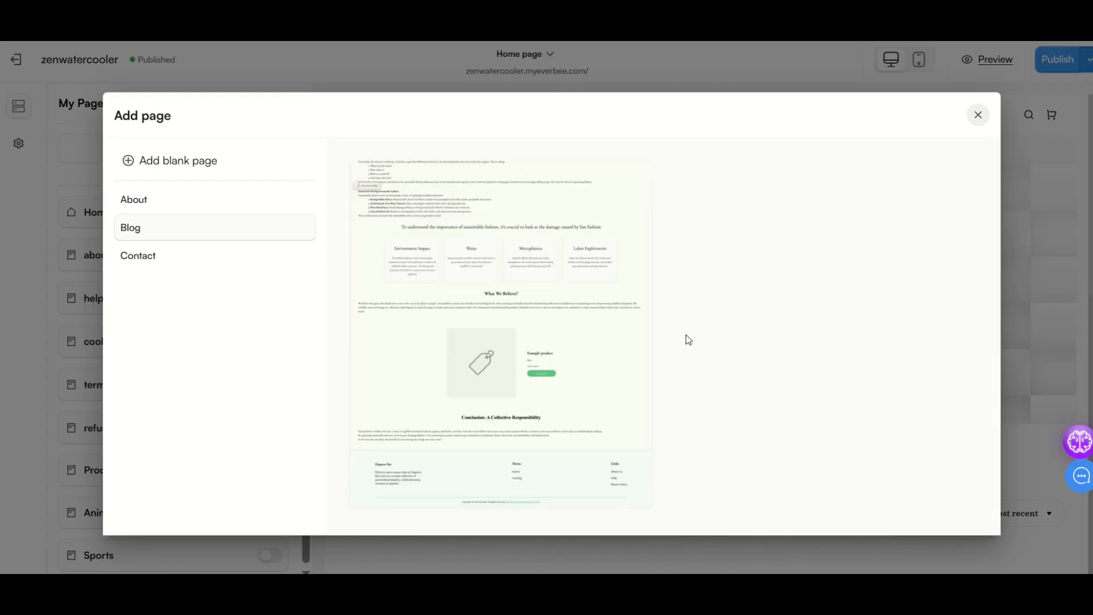
mouse_move(577, 322)
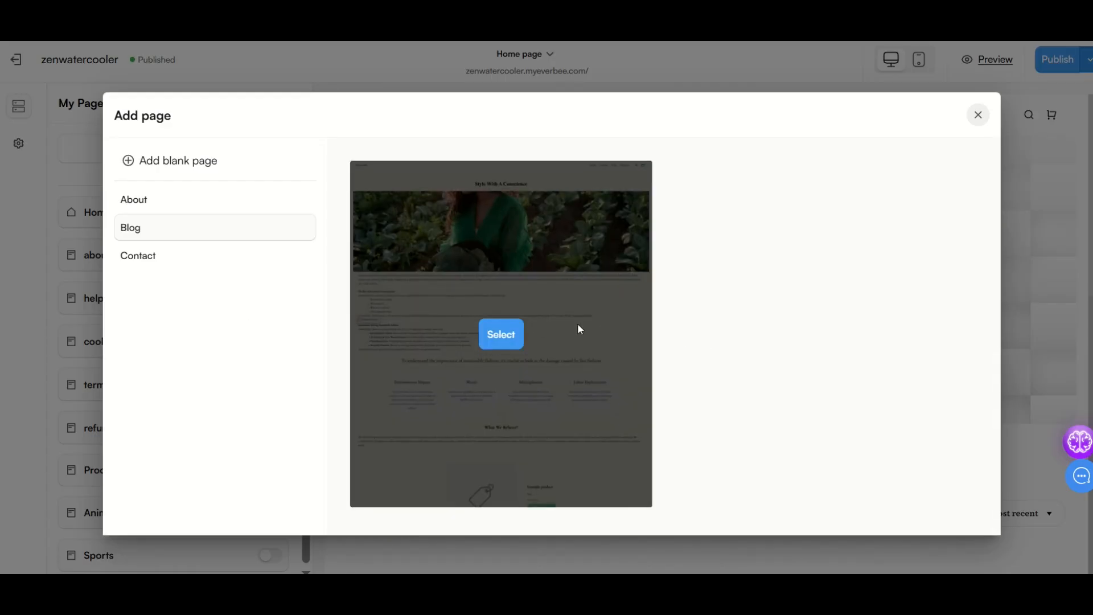
click(160, 263)
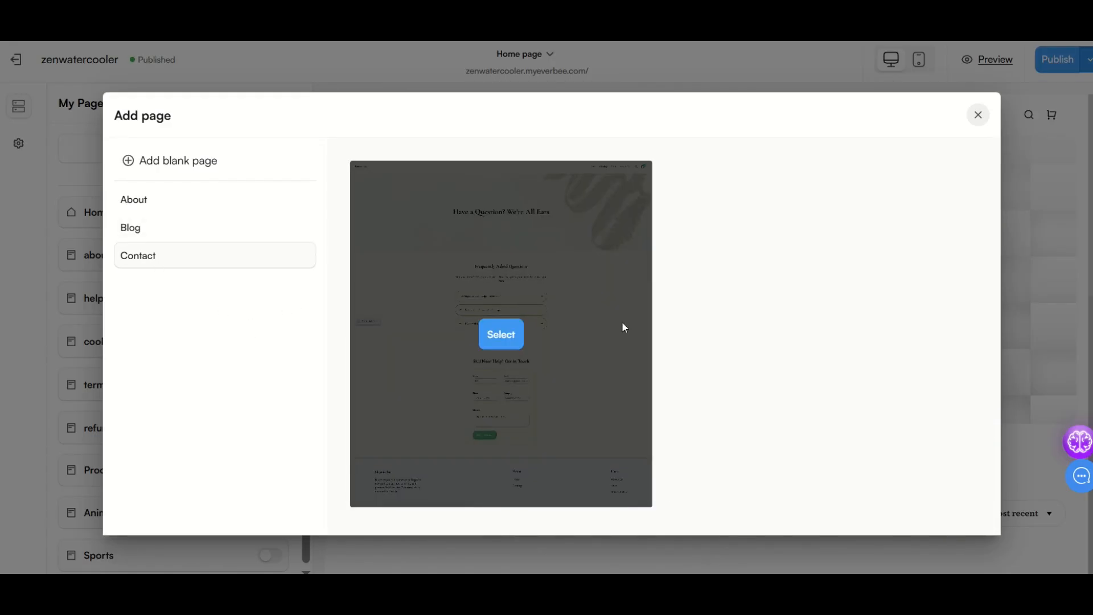
mouse_move(579, 310)
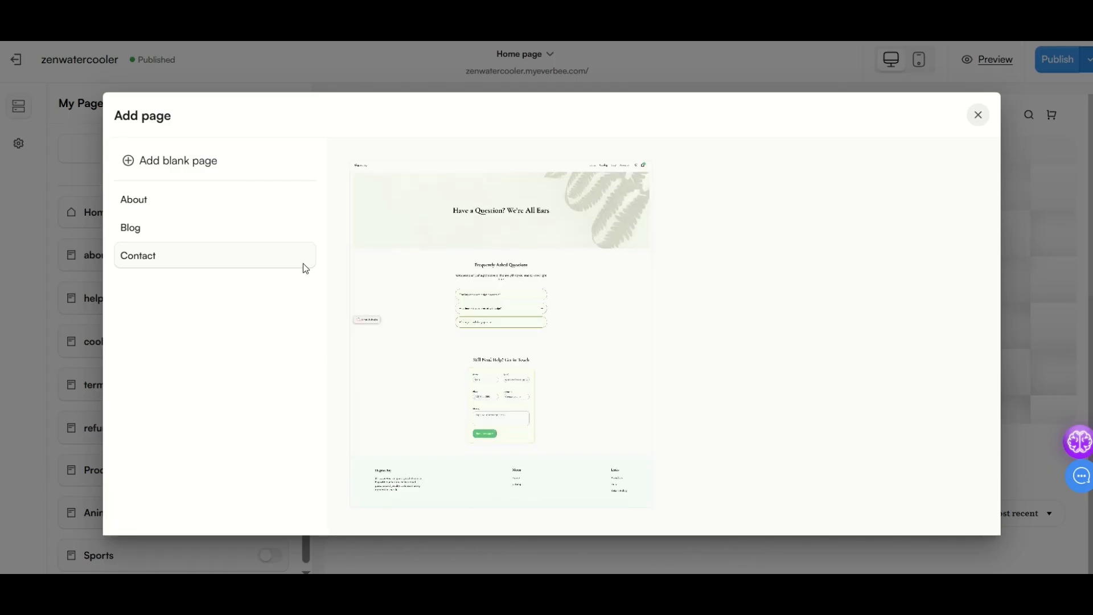
click(164, 204)
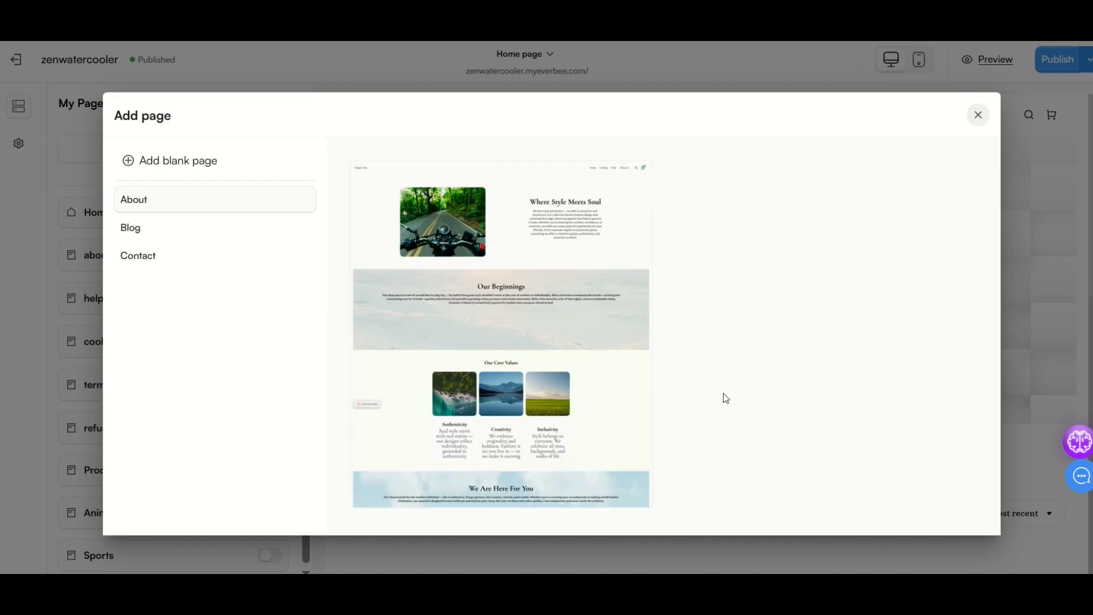
Create the standard page from the Blog template with the title Zen Blog
click(151, 229)
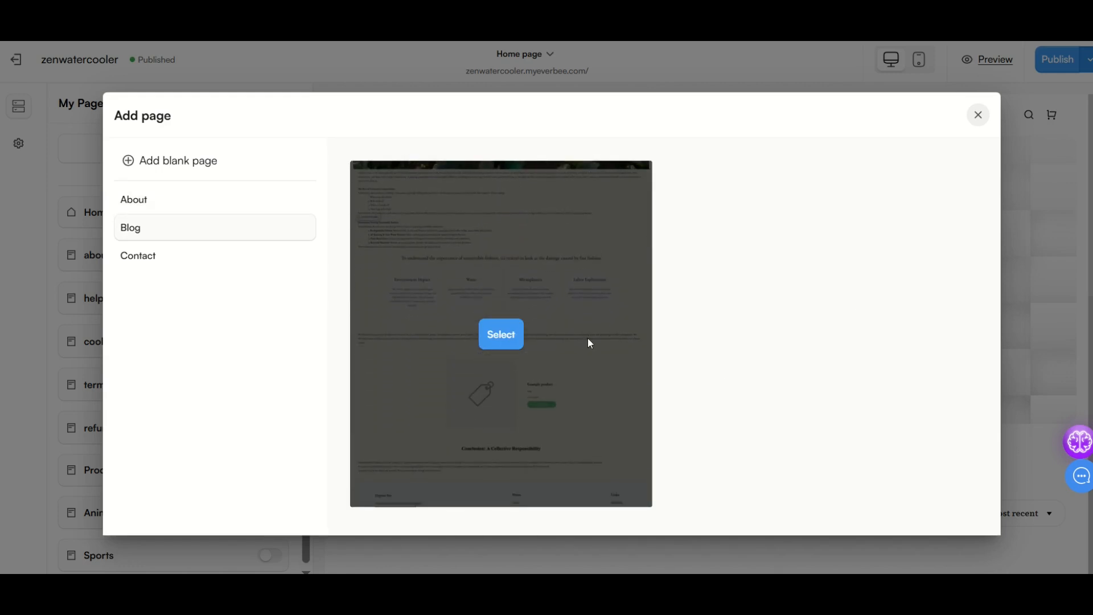
click(493, 341)
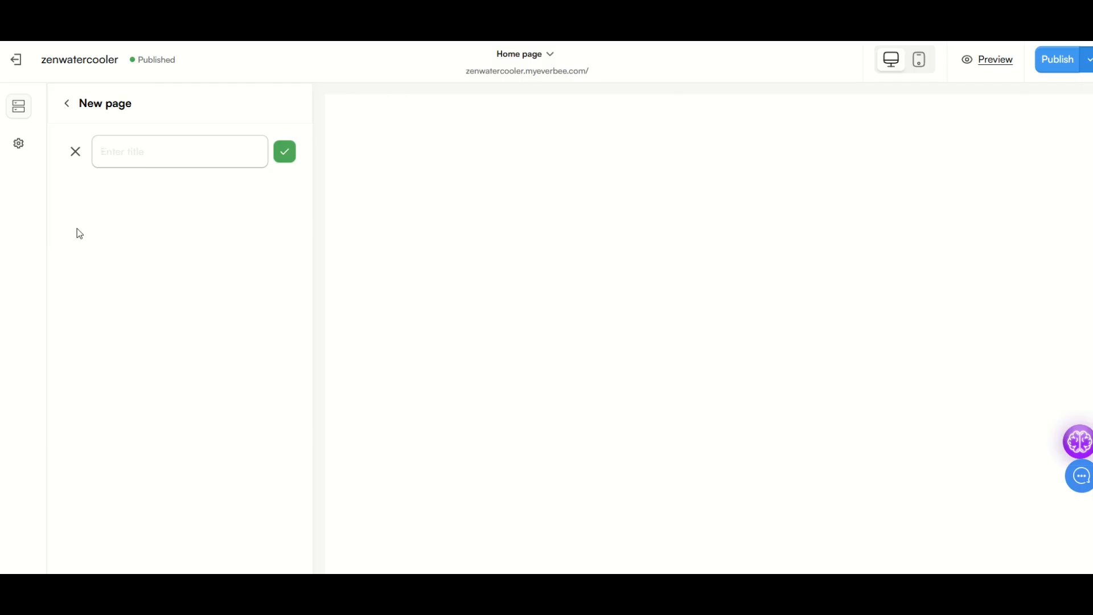
text(Zen Blog)
click(284, 154)
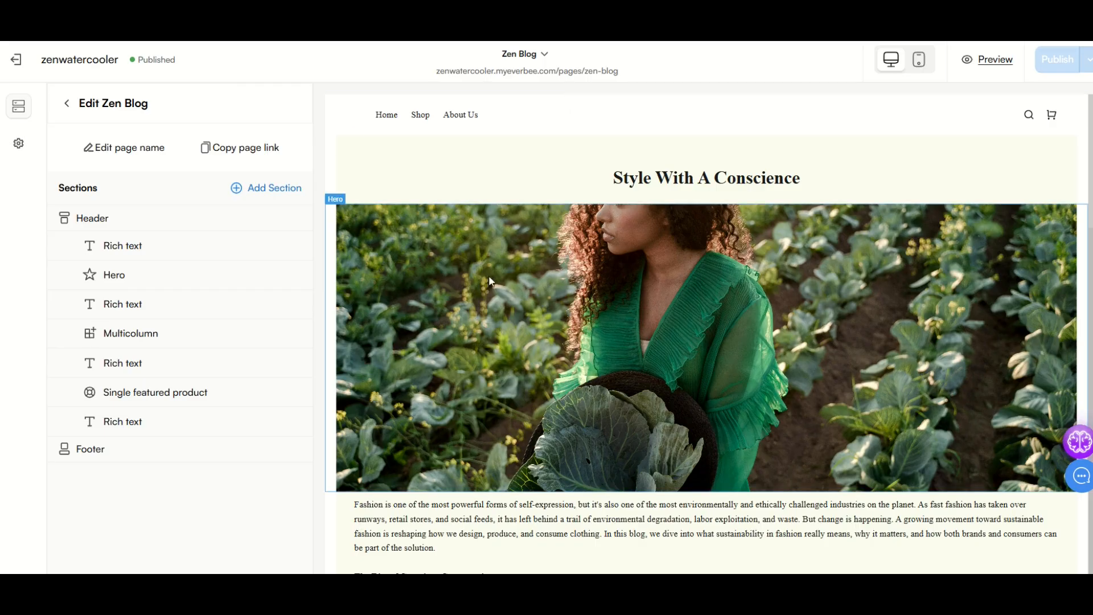
Review the template content of the Zen Blog page from its heading down to the footer
scroll(616, 336, down, 10)
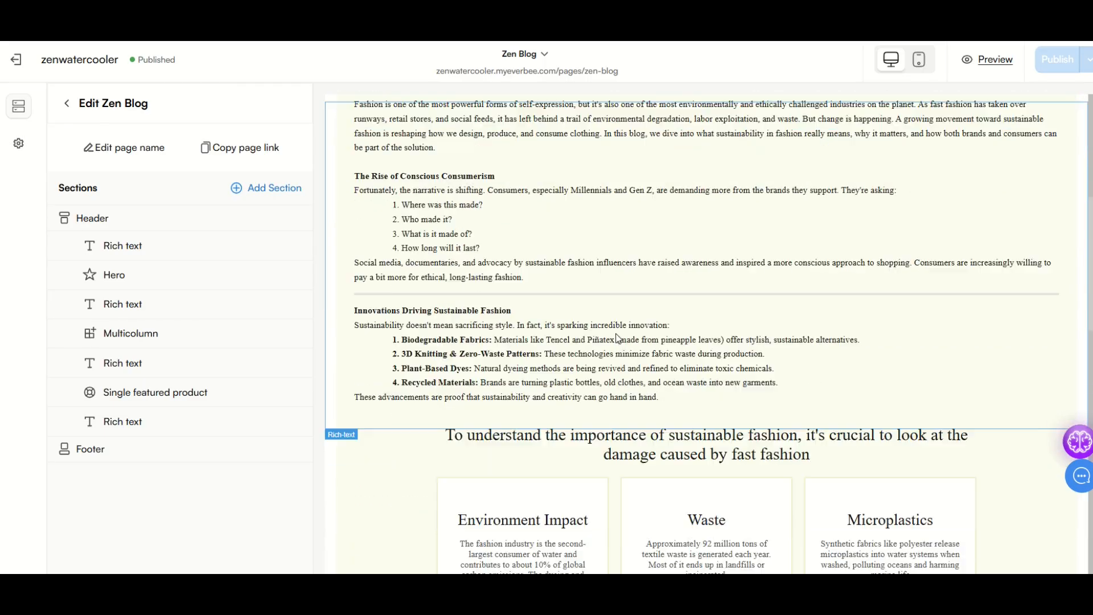
scroll(614, 334, down, 7)
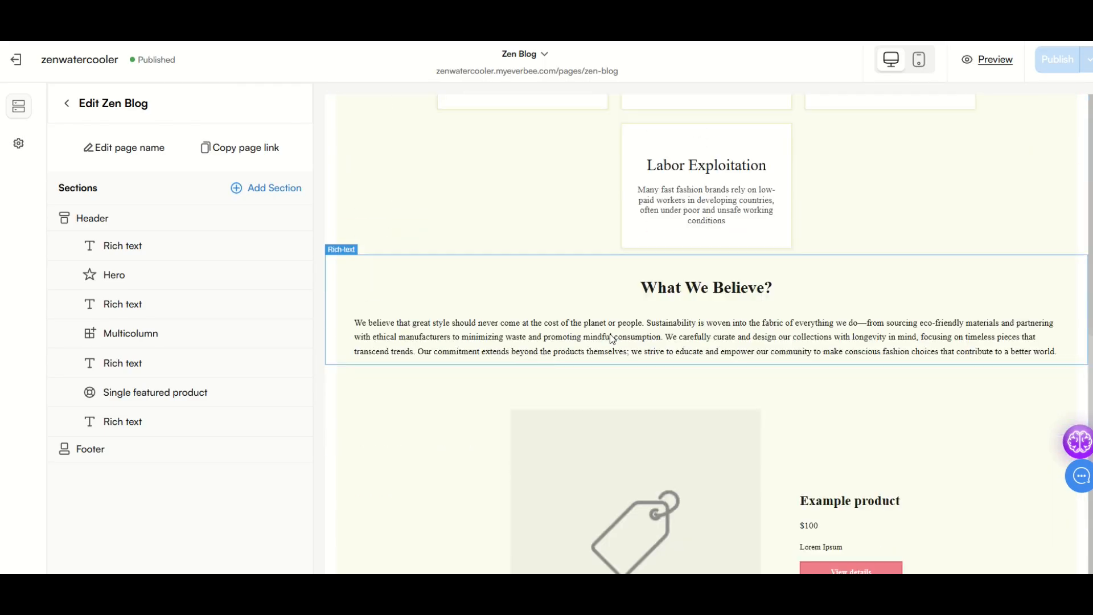
scroll(633, 351, down, 3)
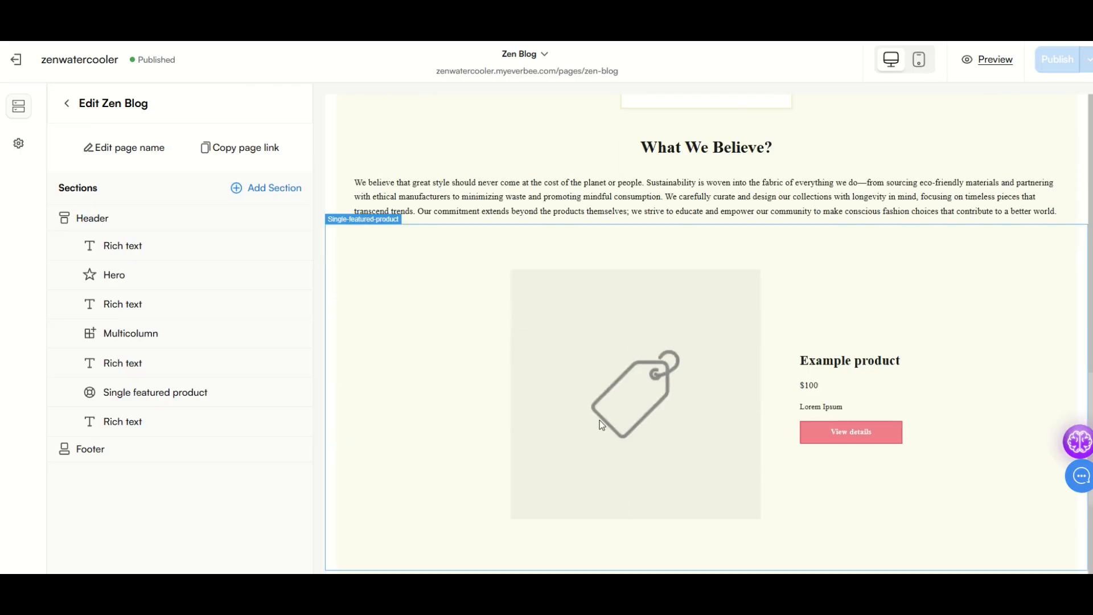
scroll(599, 420, down, 6)
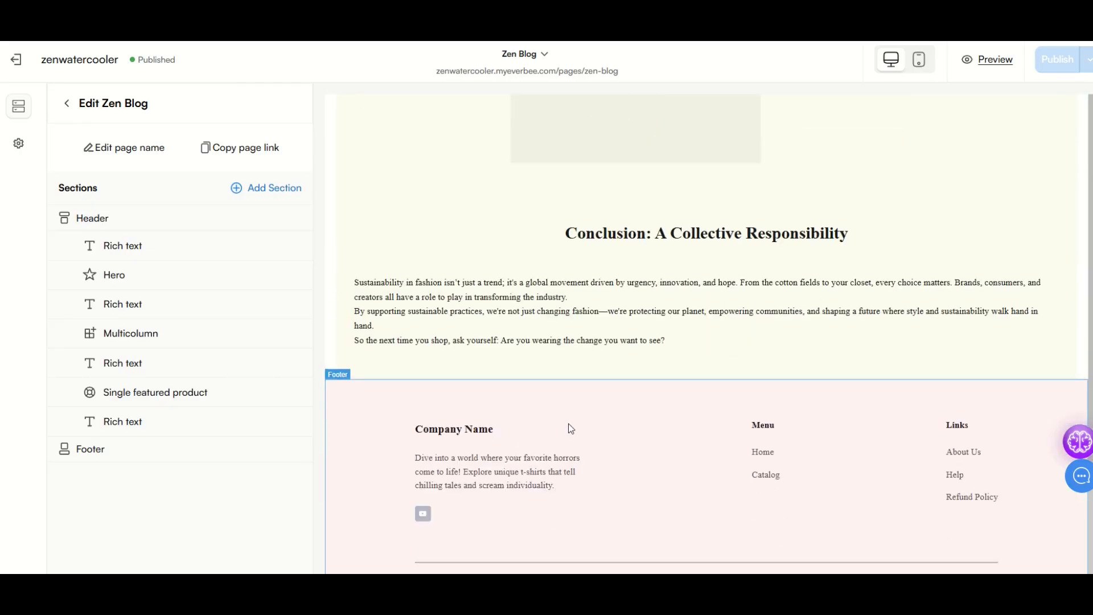
scroll(571, 428, up, 15)
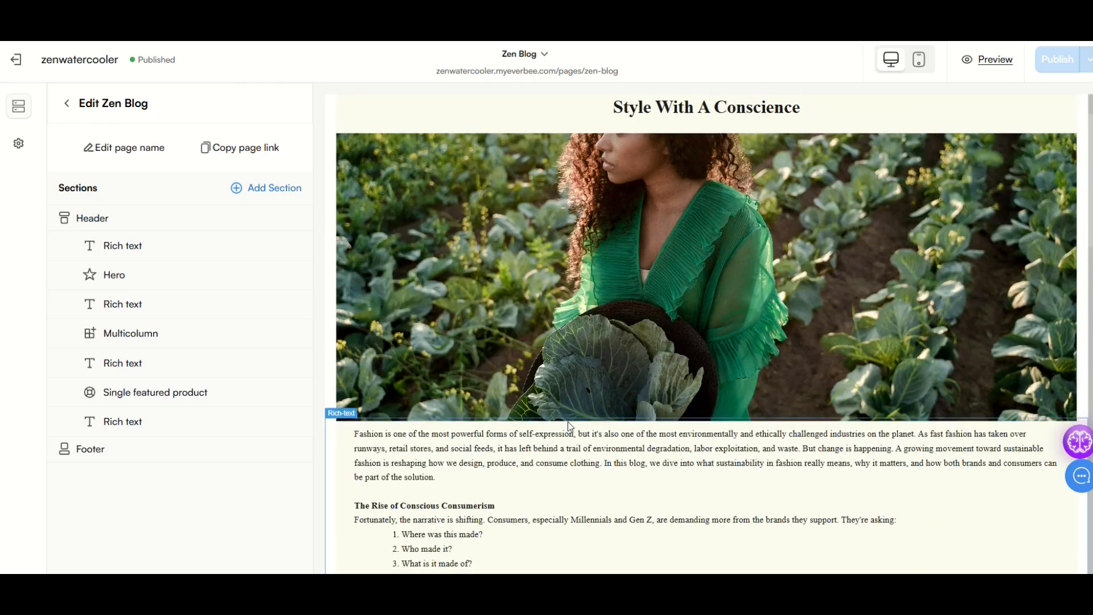
scroll(568, 426, up, 2)
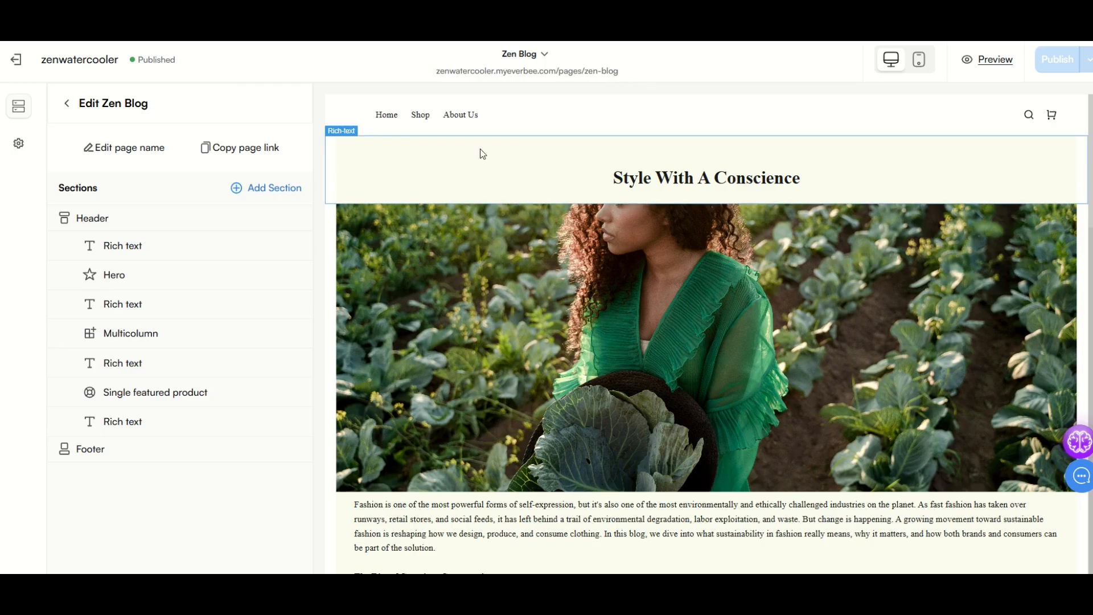
Rename the Zen Blog page as Cool Stuff
click(122, 158)
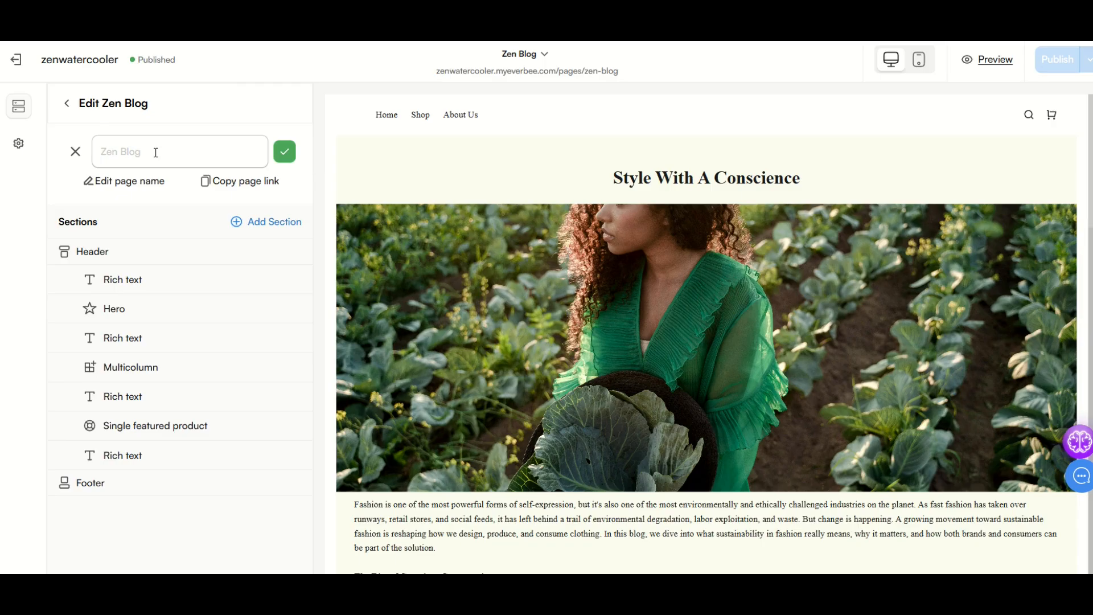
drag(155, 153, 24, 166)
key(BackSpace)
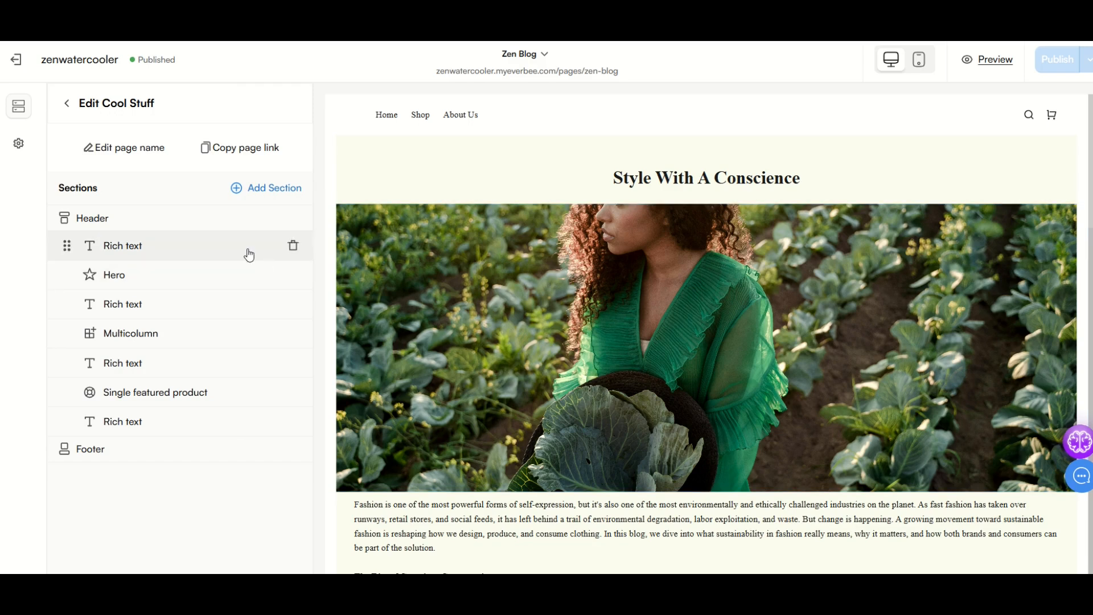
Return to the list of pages and permanently delete the Cool Stuff page
click(65, 108)
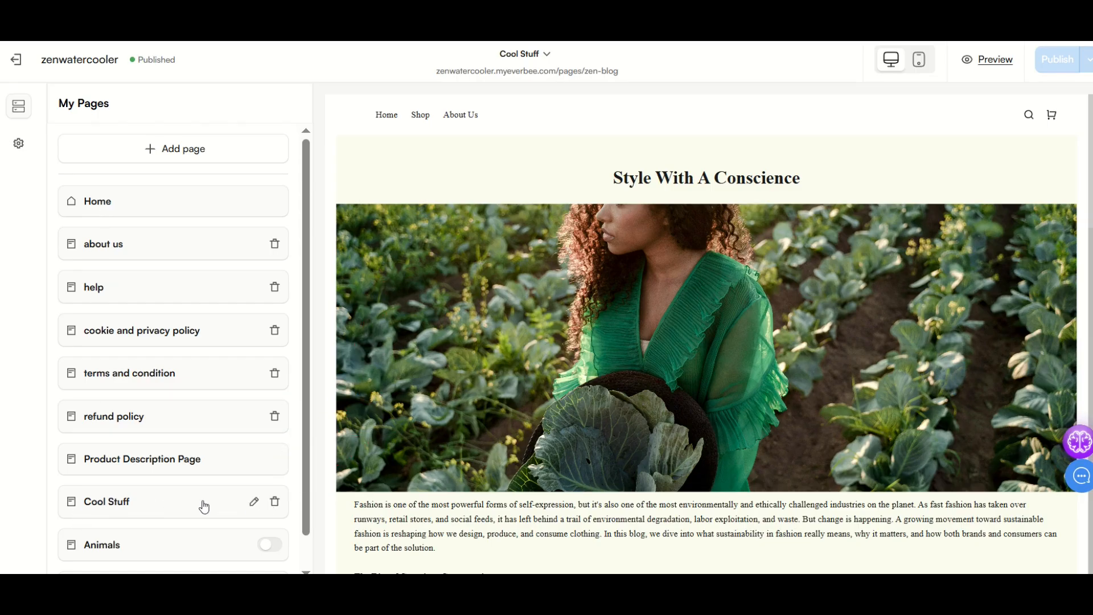
click(275, 502)
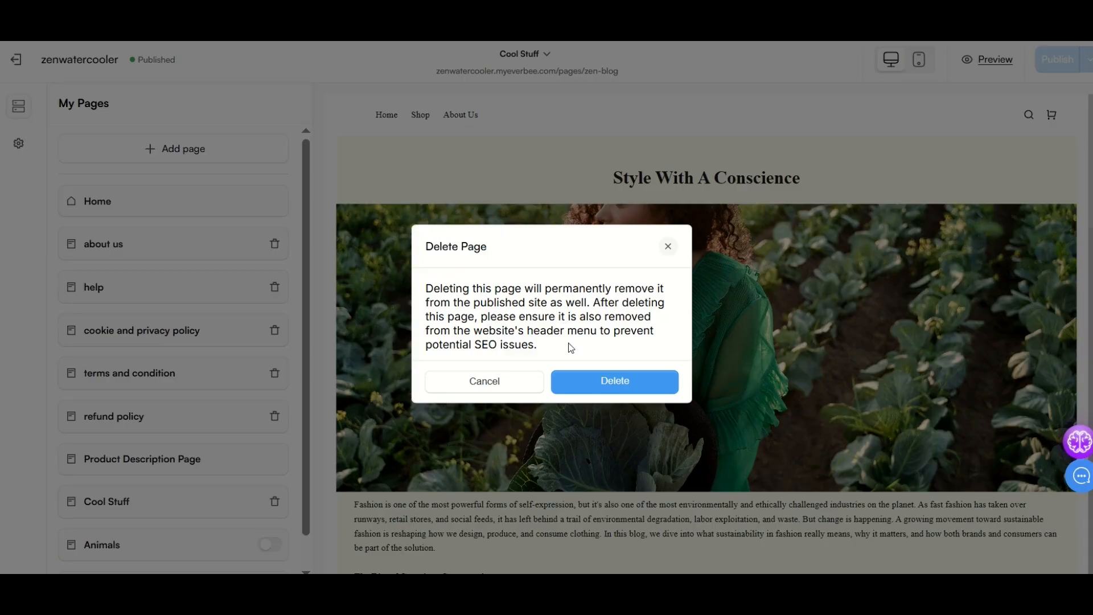
click(585, 383)
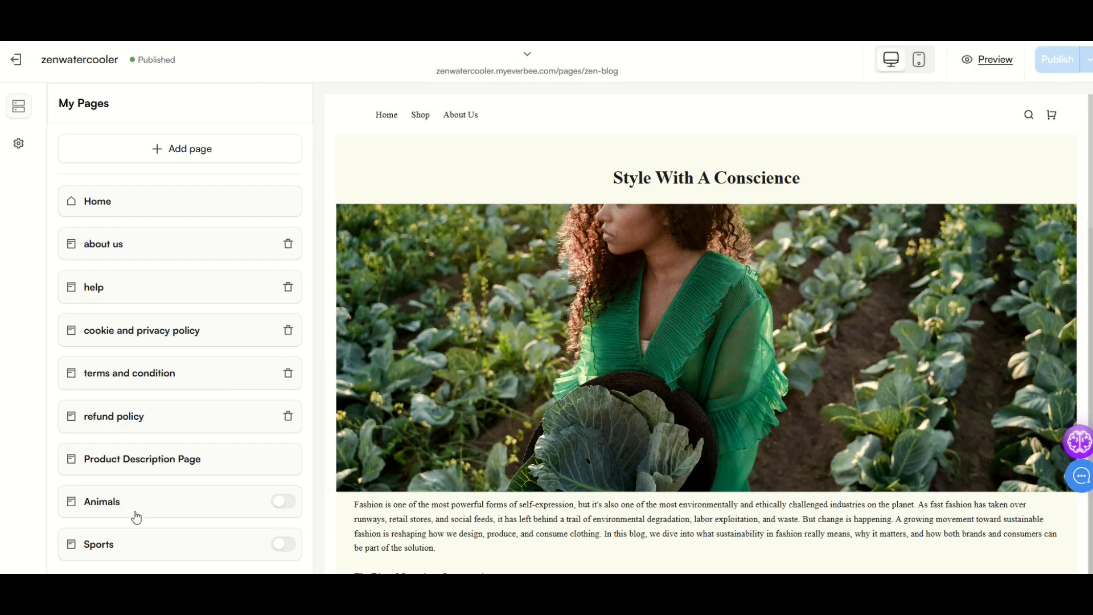
Add a blank standard page titled Cool Stuff to the site
click(118, 200)
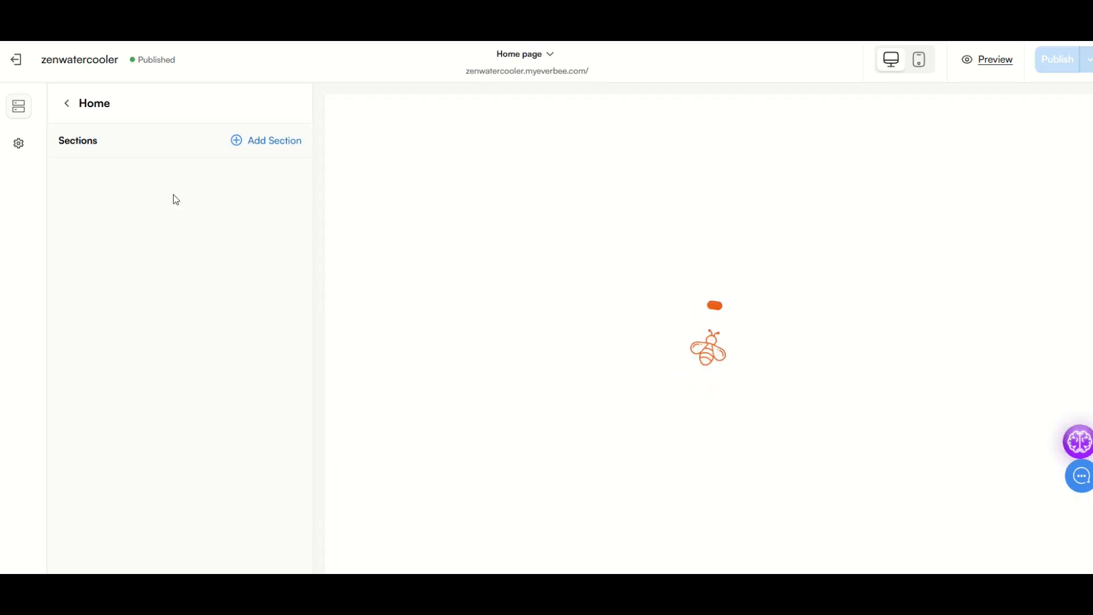
click(67, 104)
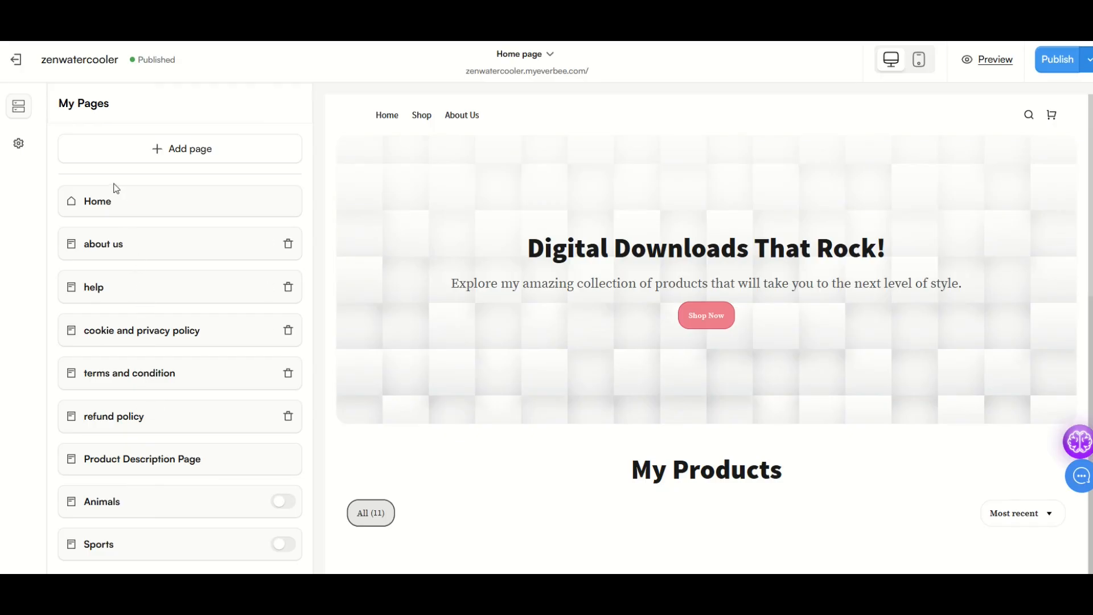
click(172, 152)
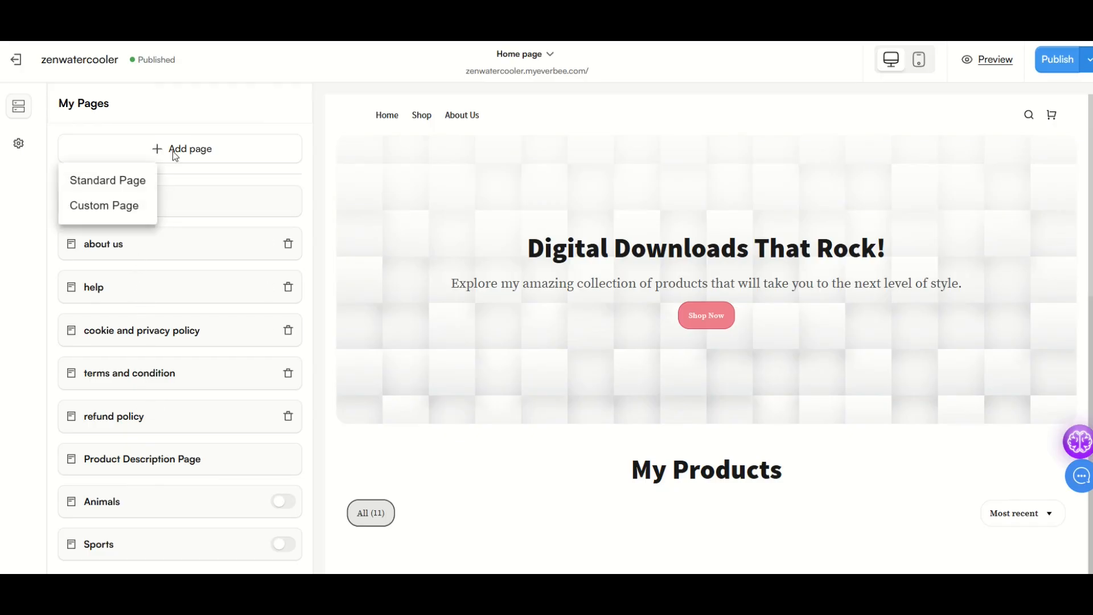
click(114, 188)
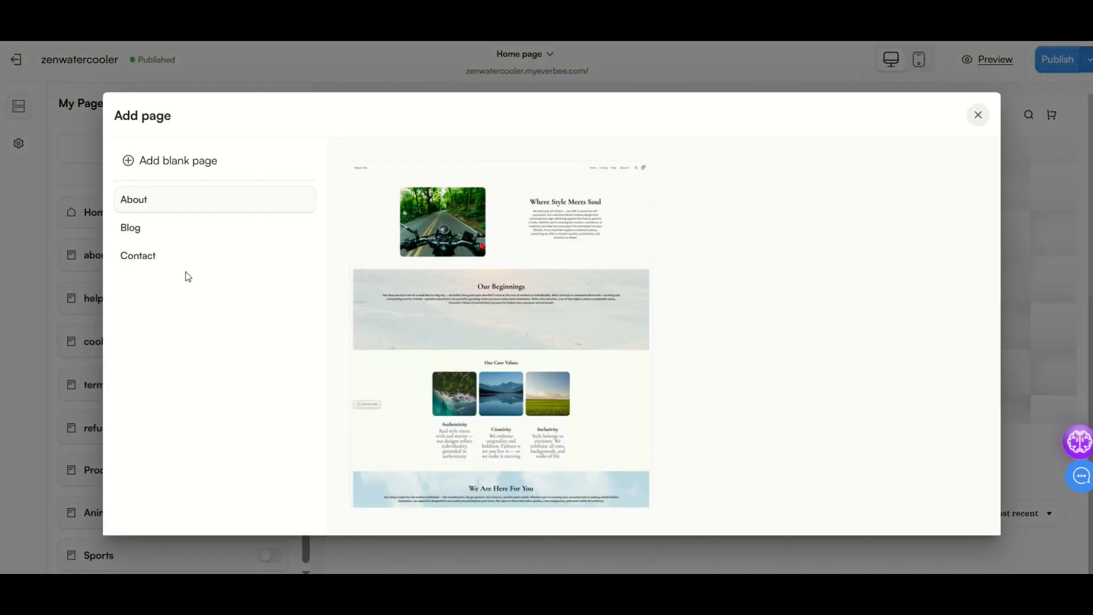
click(158, 165)
text(Cool Stuff)
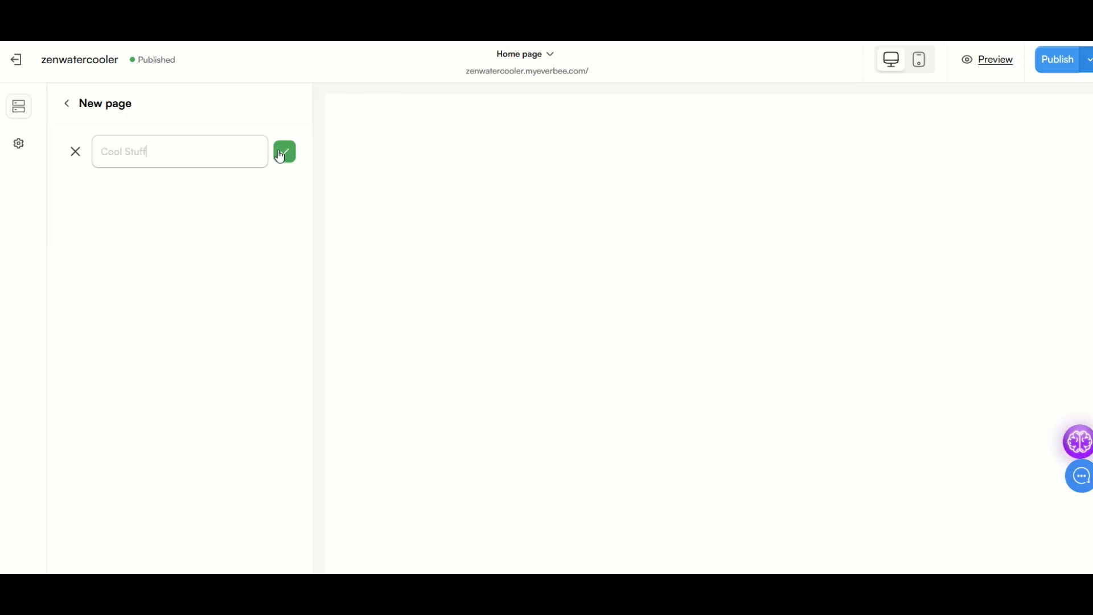
click(285, 152)
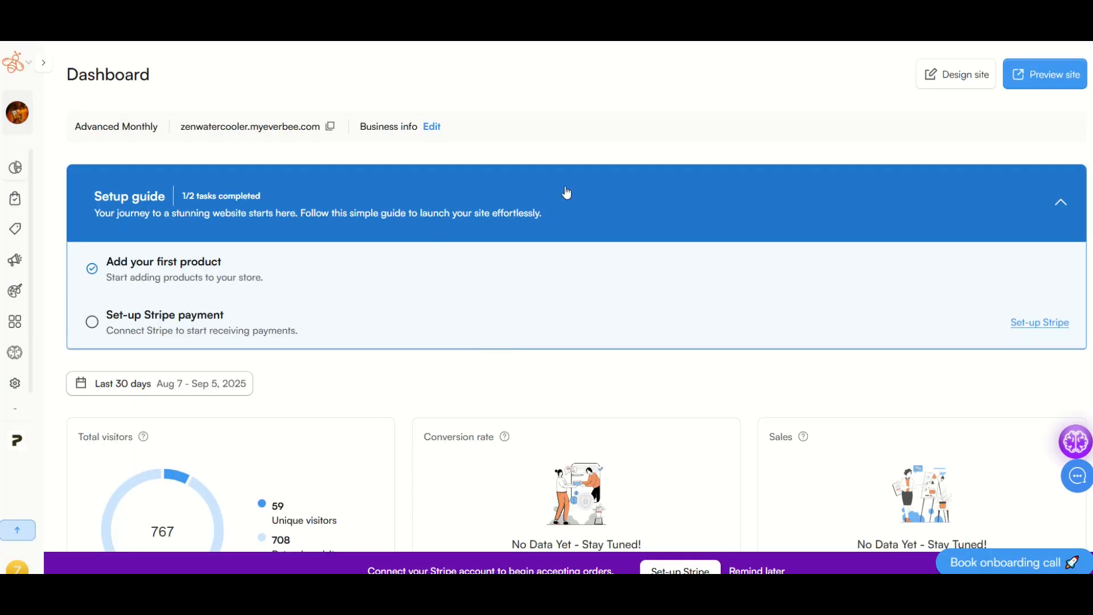
Reopen the site builder from the dashboard and show the Cool Stuff entry in the list of pages
click(19, 127)
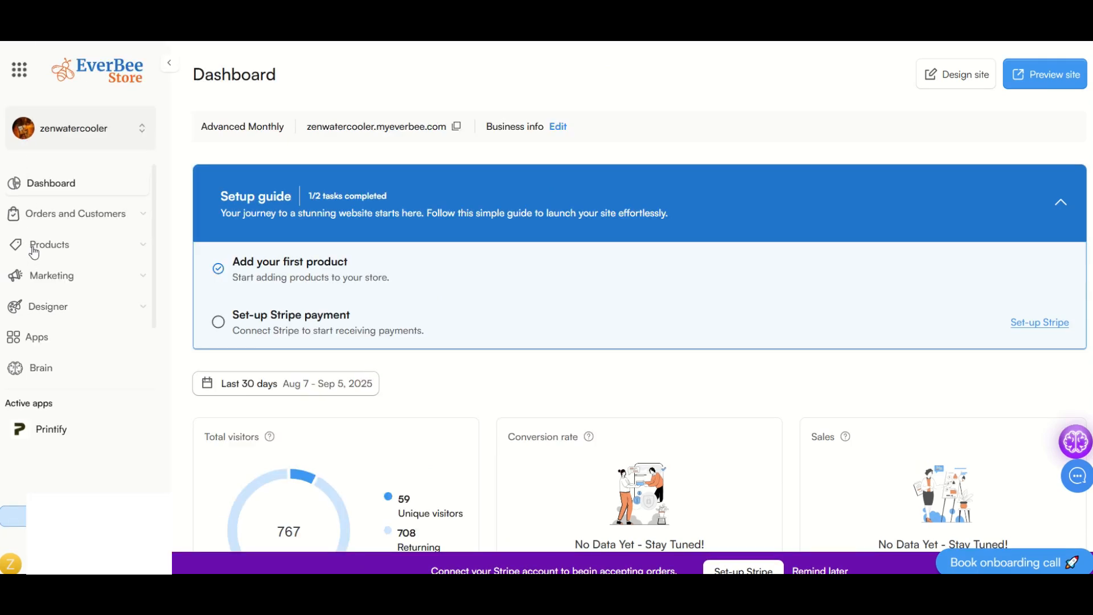
click(50, 308)
click(47, 333)
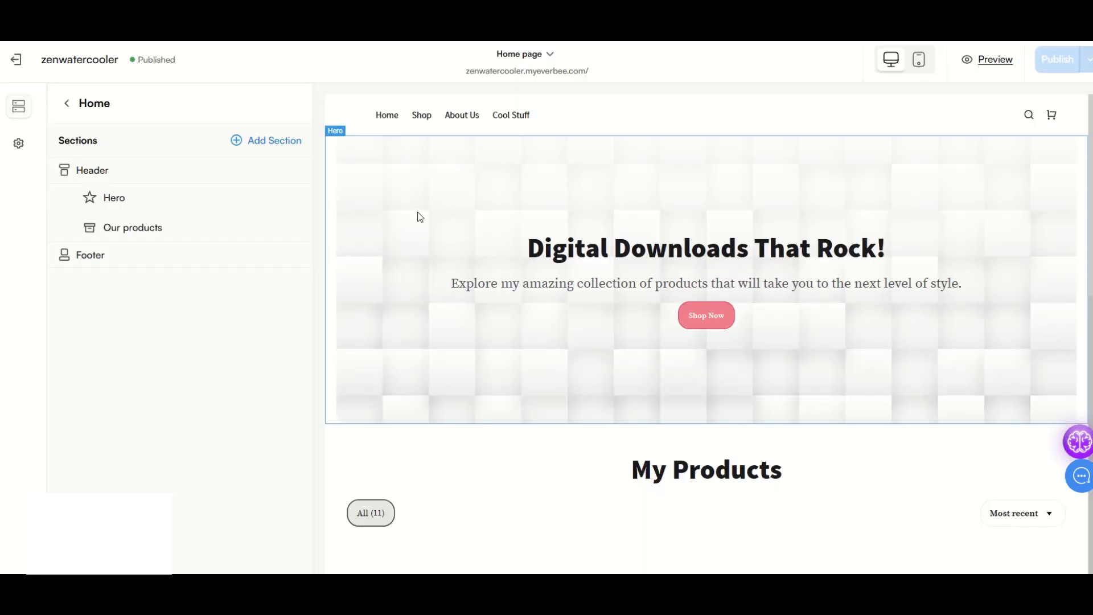
click(68, 105)
scroll(112, 214, down, 1)
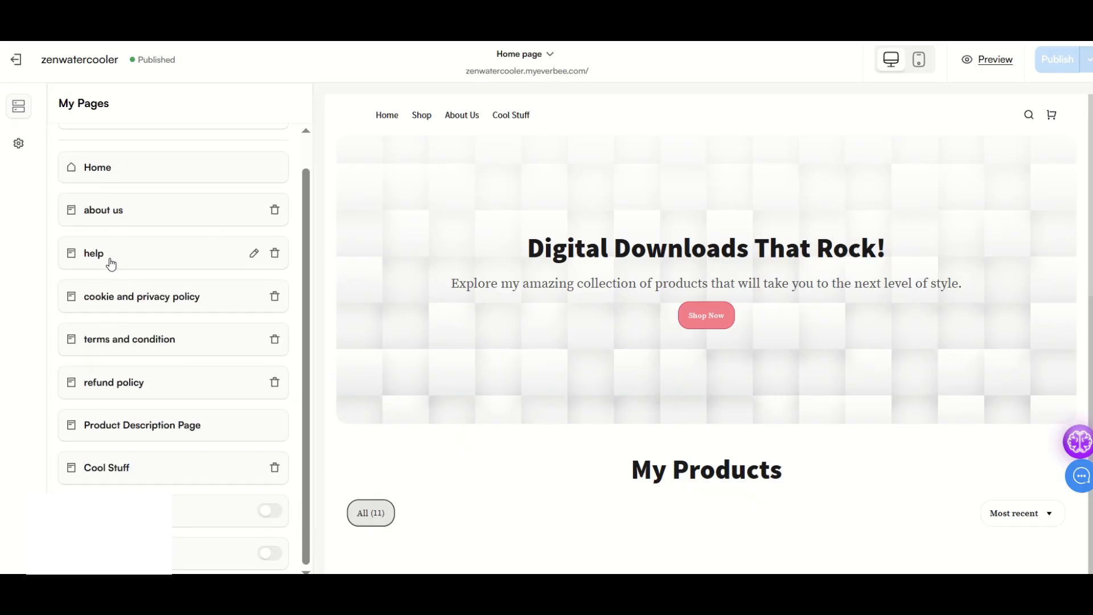
Open the Cool Stuff page for editing and add a Hero section to it
click(122, 465)
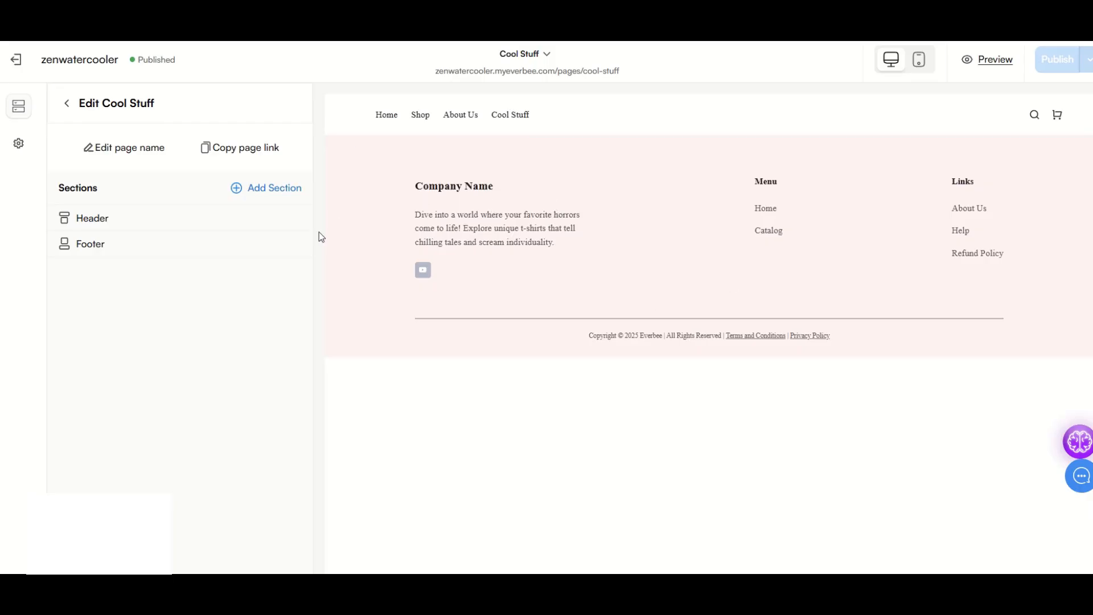
click(262, 196)
scroll(367, 256, down, 2)
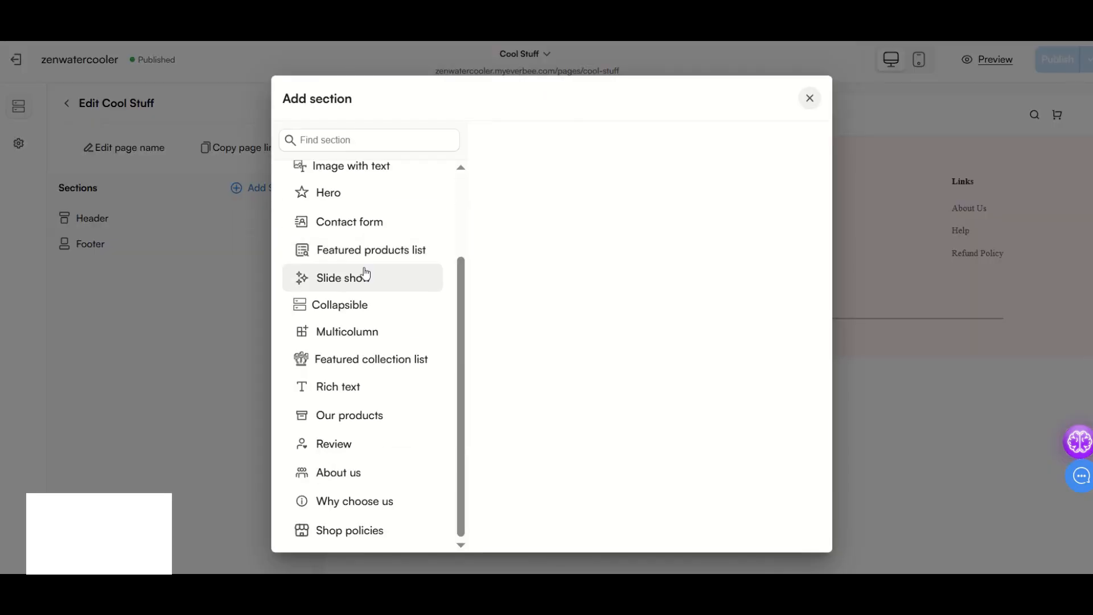
scroll(349, 512, up, 2)
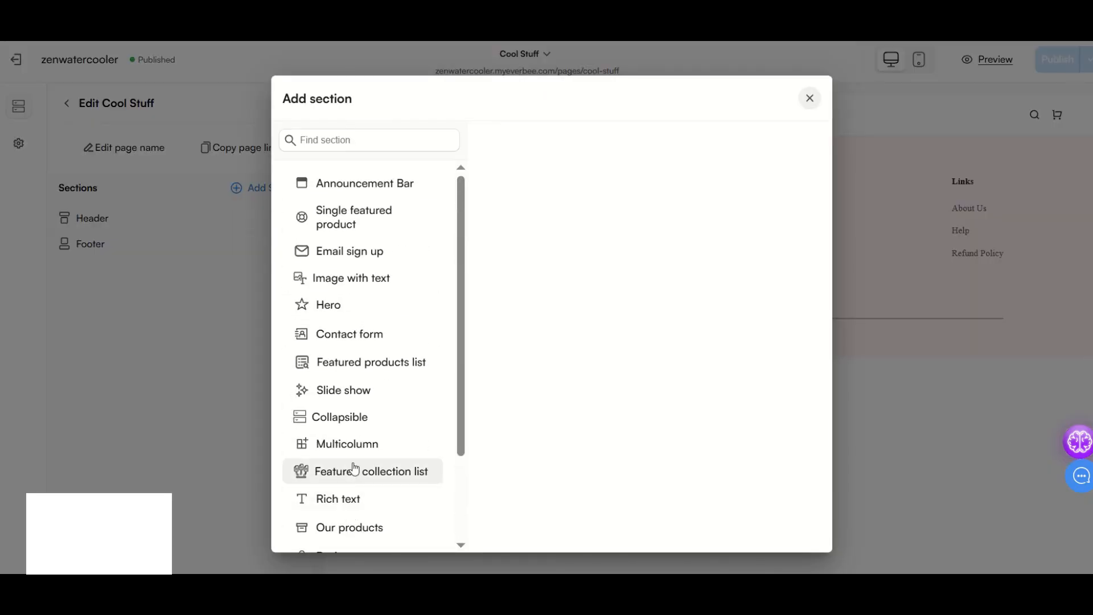
click(349, 313)
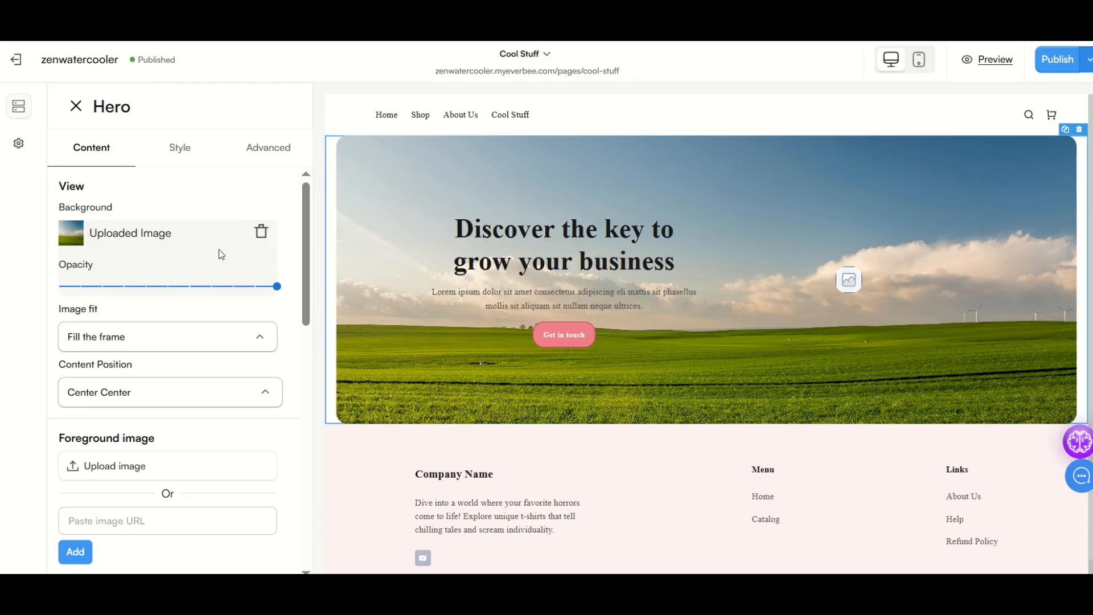
Remove the Hero section's background image and delete the whole section from the Cool Stuff page
click(261, 235)
click(72, 110)
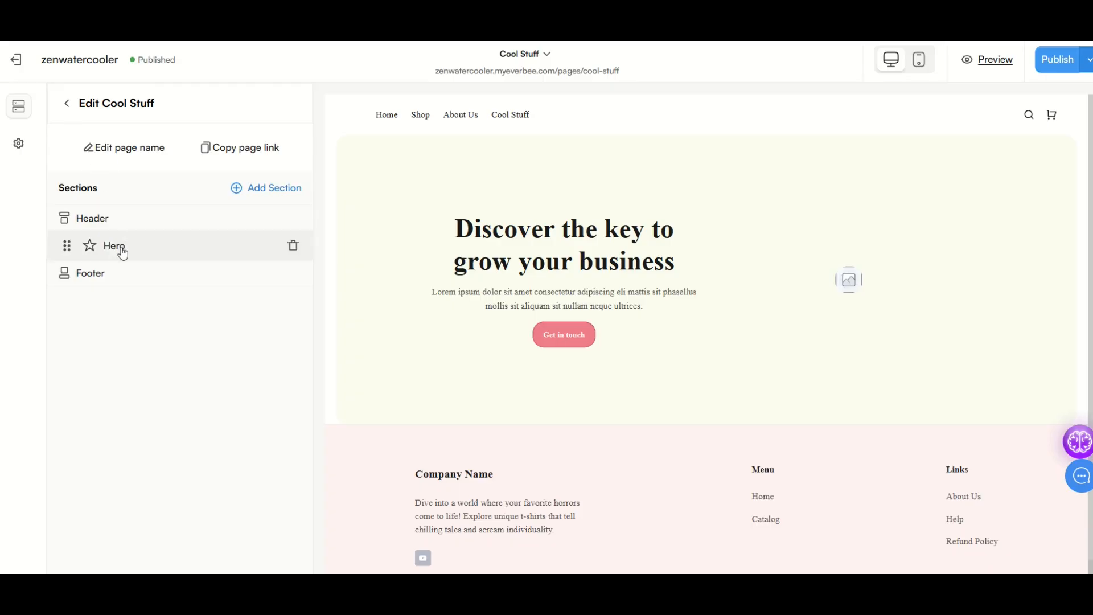
click(293, 245)
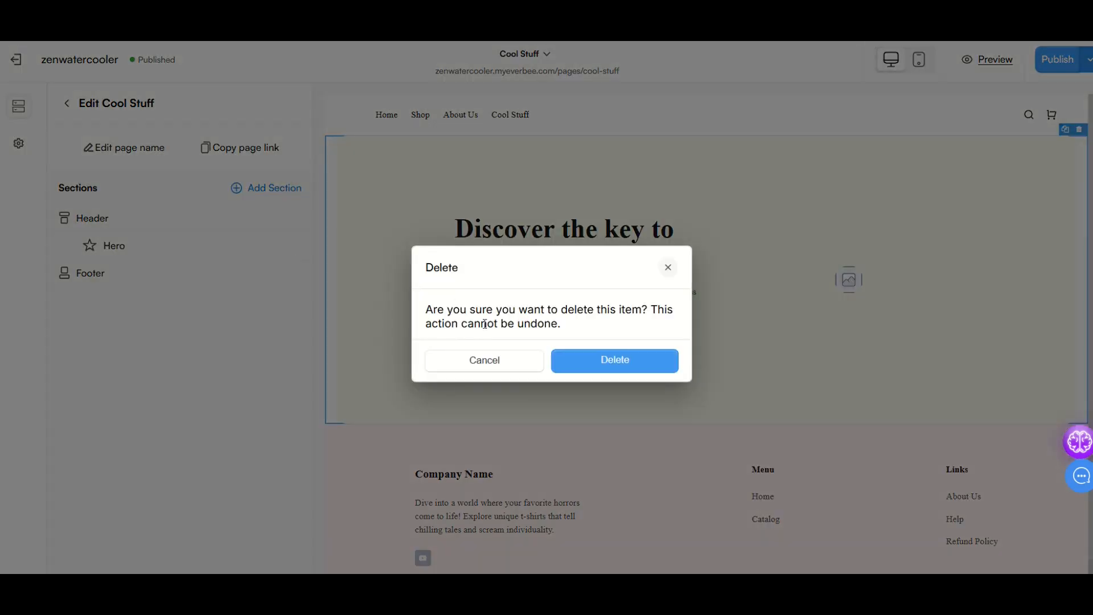
click(602, 364)
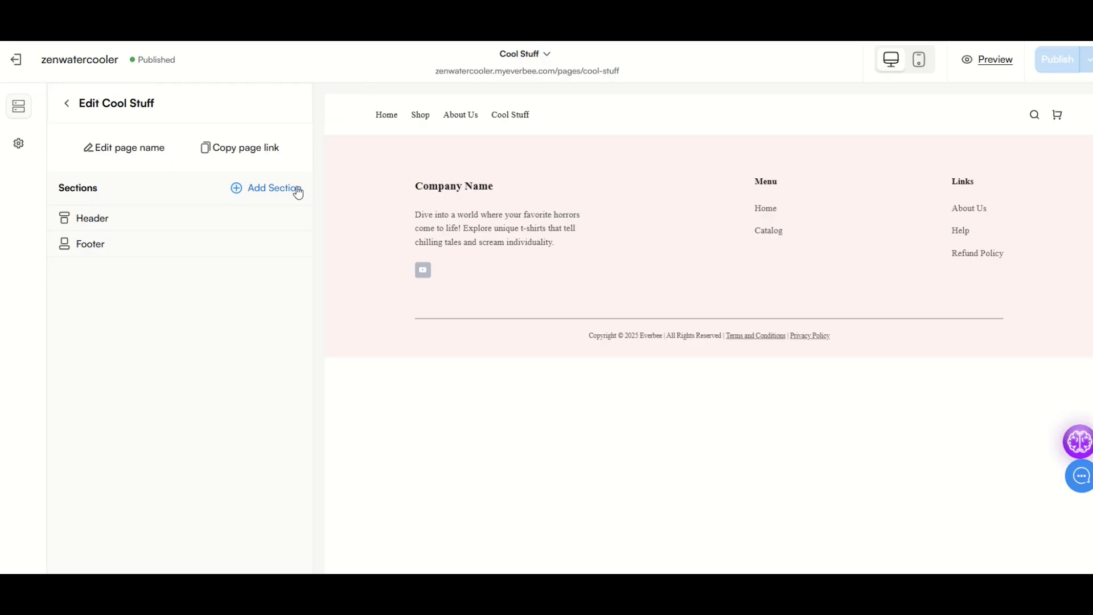
Add an Image with text section to the Cool Stuff page
click(268, 194)
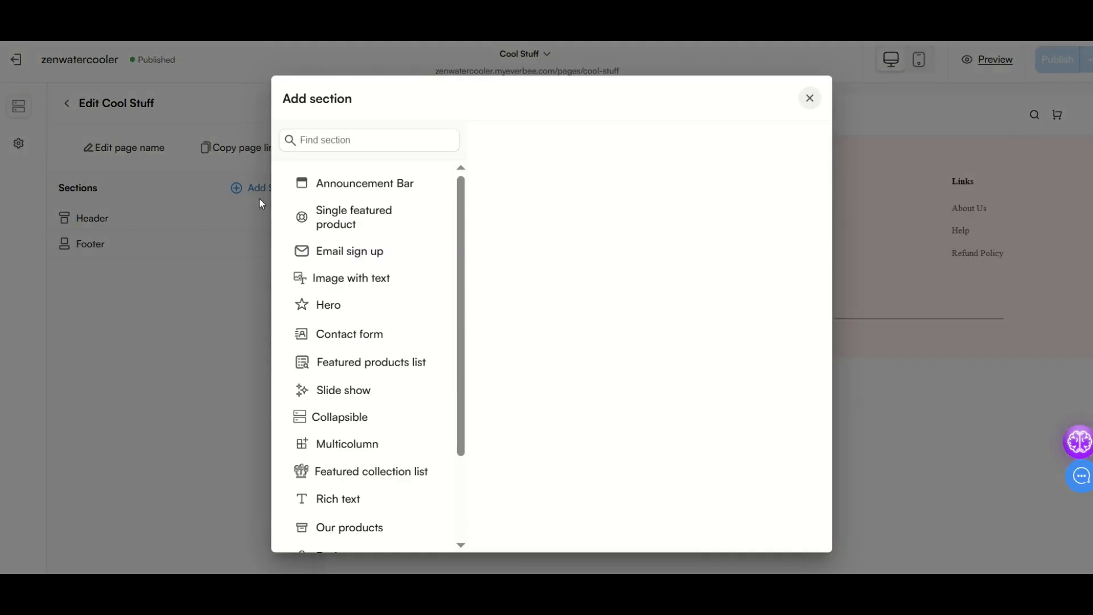
click(348, 281)
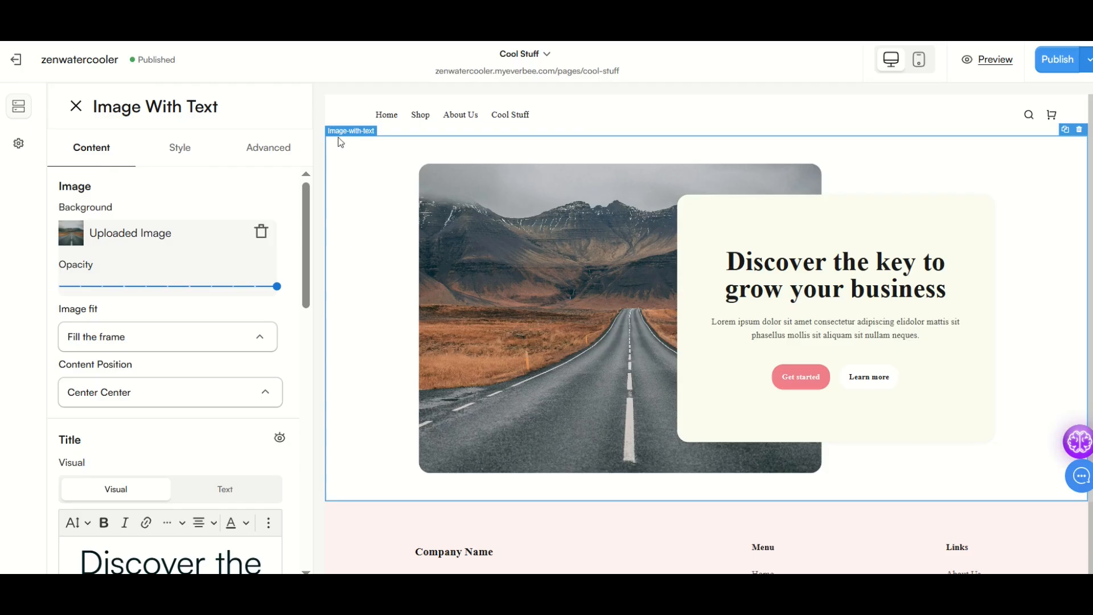
Examine the content settings of the Header, Image with text and Footer sections by selecting each on the page
click(401, 118)
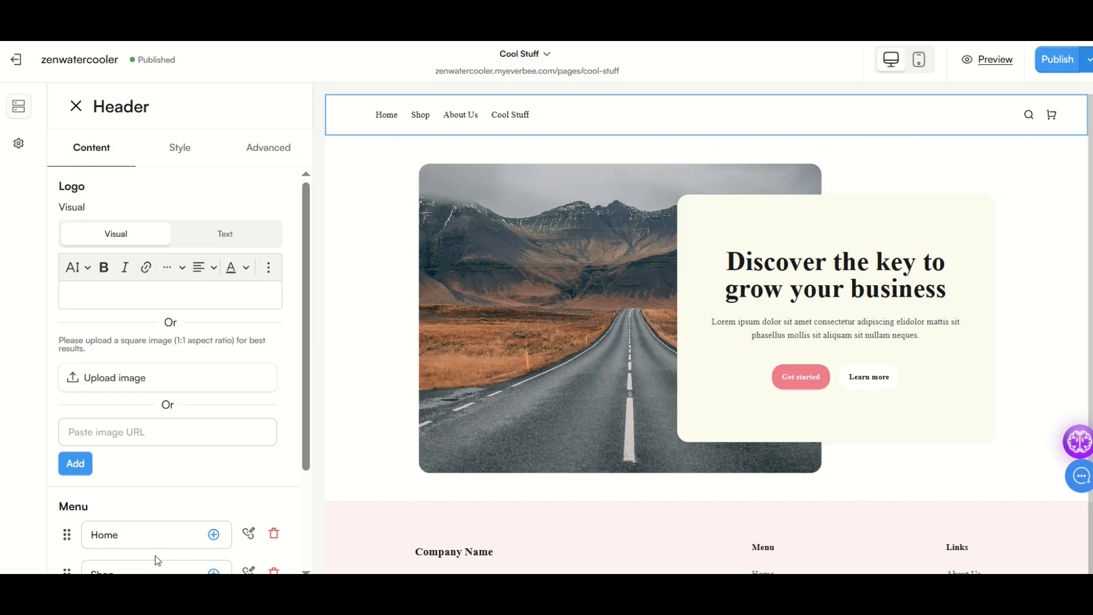
click(405, 203)
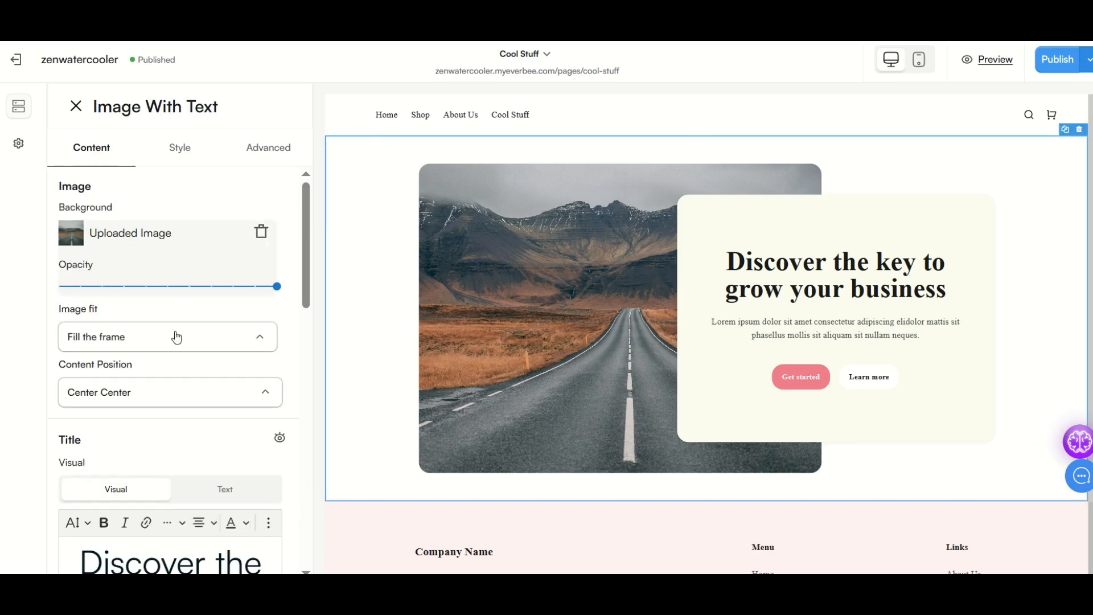
click(404, 535)
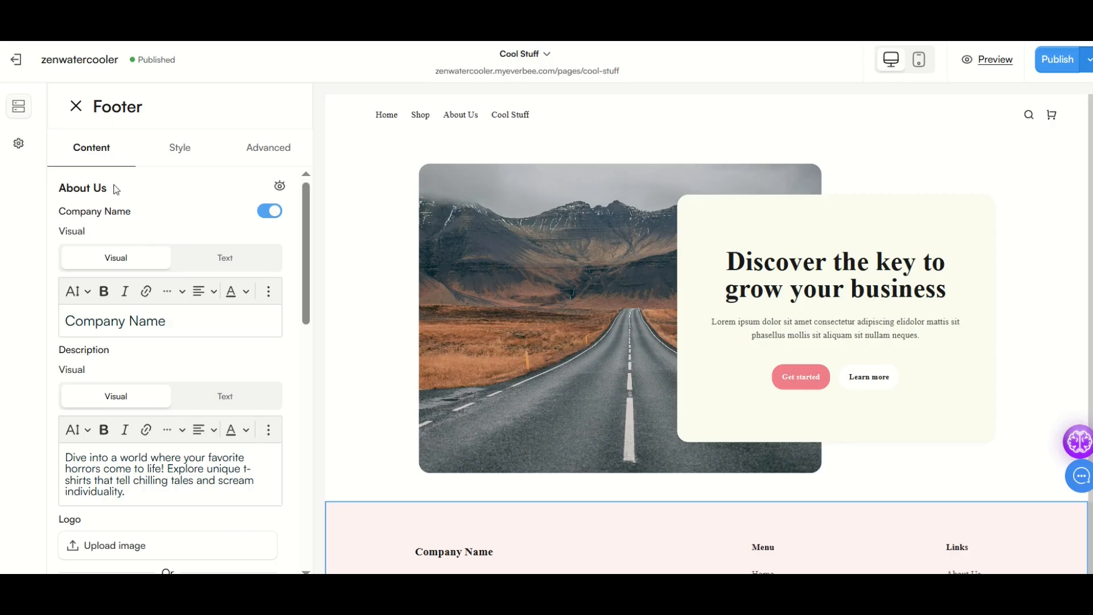
click(387, 295)
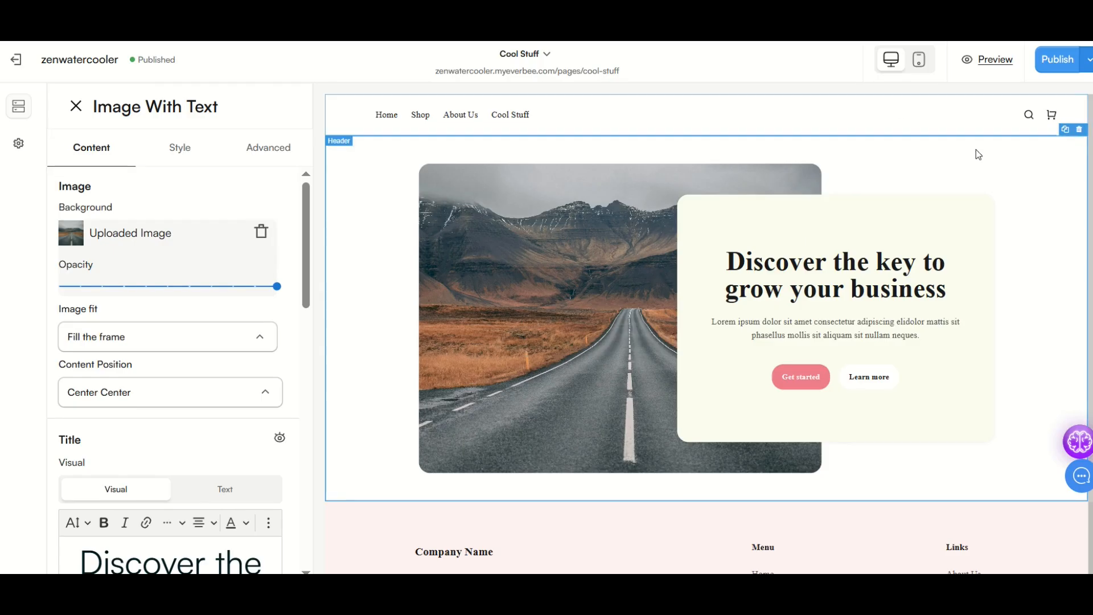
Close the Image with text settings and publish the Cool Stuff page
click(76, 106)
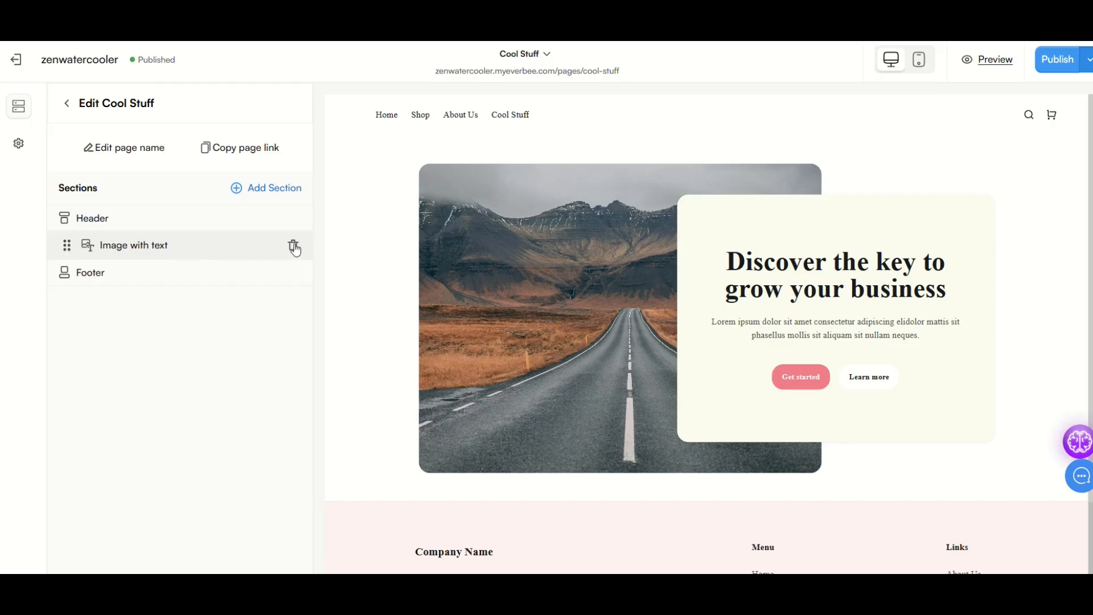
click(1058, 60)
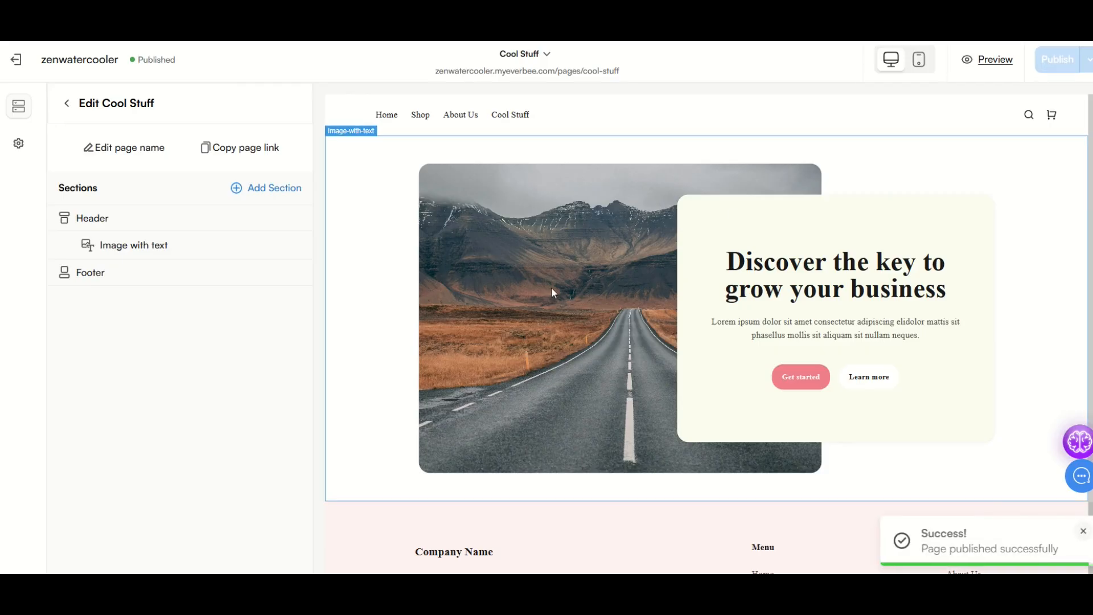